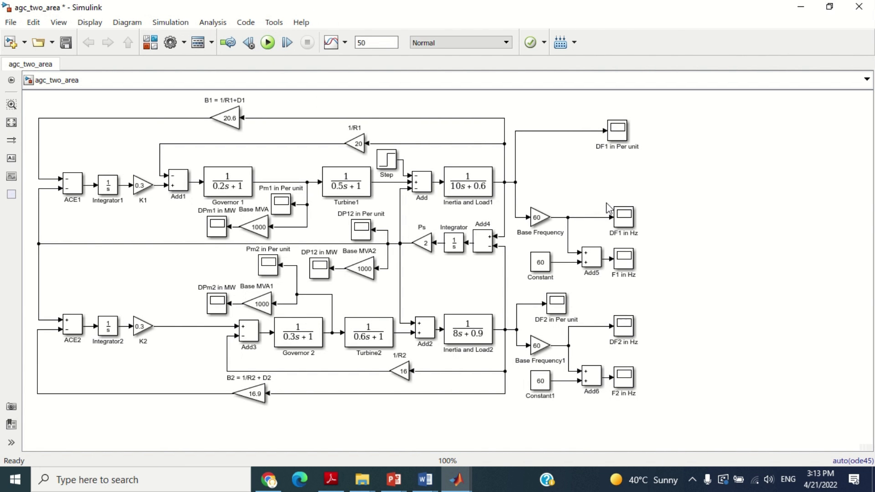
Examine the area 1 frequency response in the F1 in Hz scope, with the axes scaled to fit the curve.
click(624, 266)
double_click(624, 262)
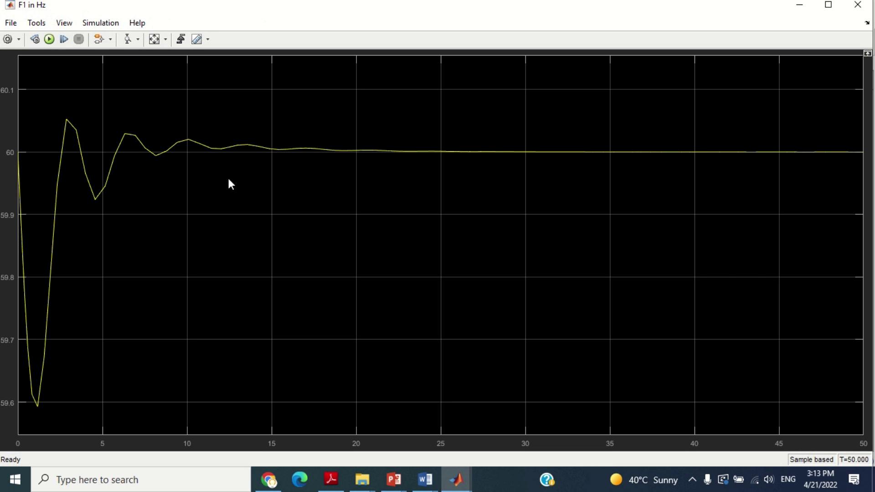
click(155, 39)
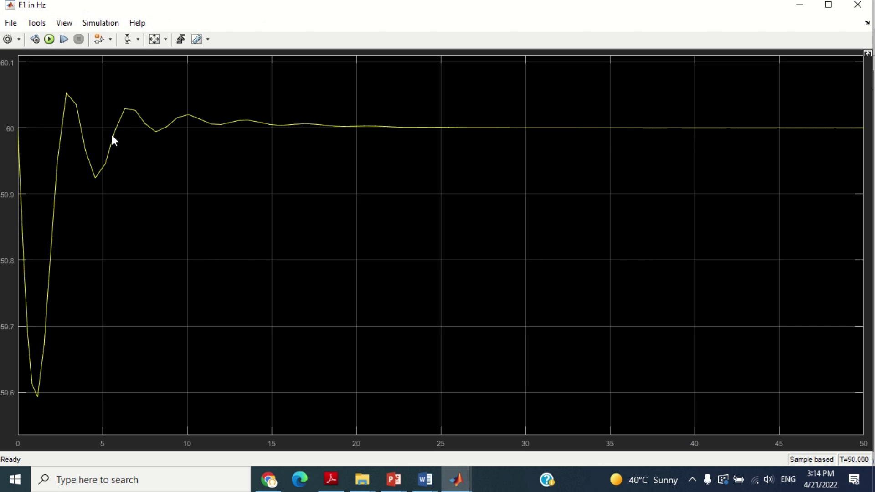
click(800, 5)
Examine the area 2 frequency response in the F2 in Hz scope, with the axes scaled to fit the curve.
click(624, 384)
double_click(624, 384)
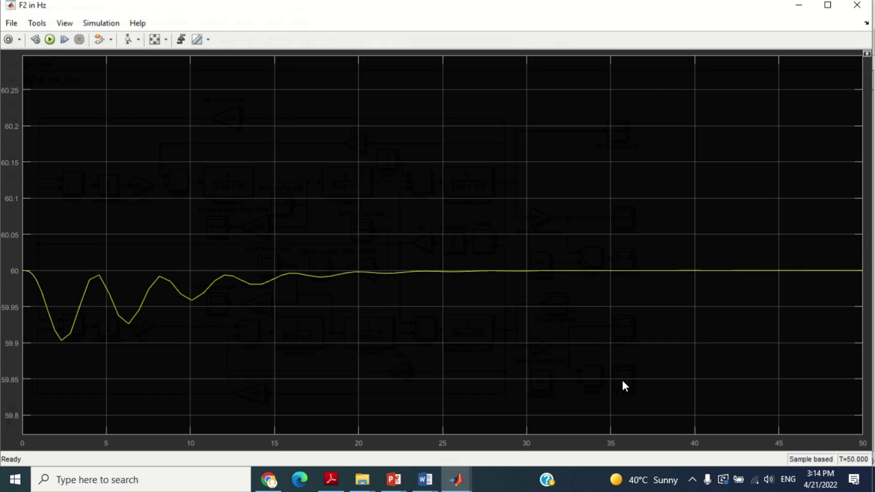
click(155, 39)
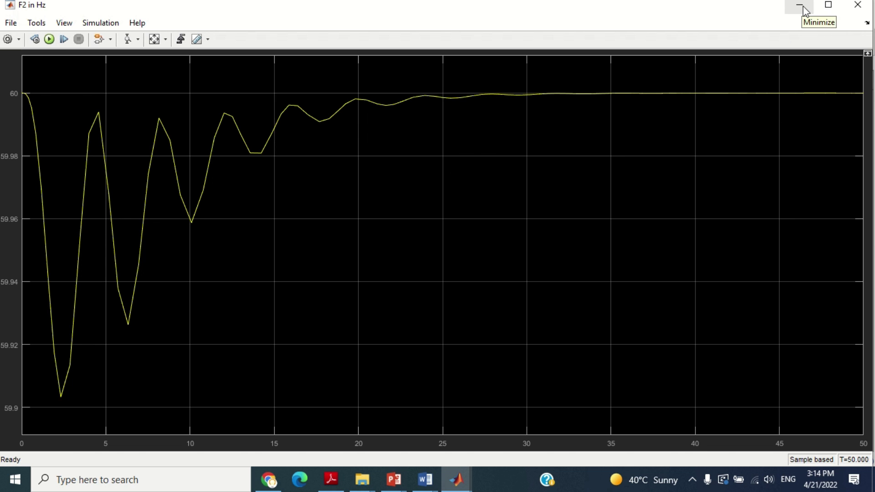
click(828, 6)
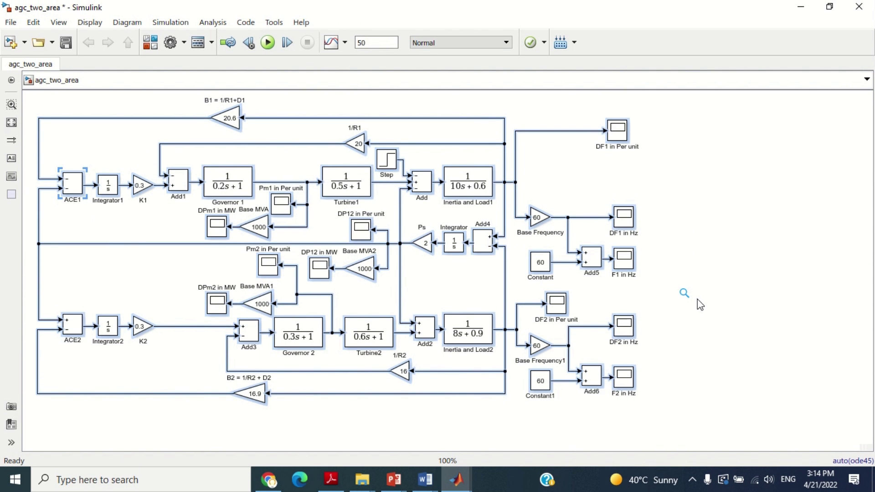
Duplicate the entire two-area model and place the copy directly below the original diagram.
key(ctrl+c)
key(ctrl+v)
drag(475, 196, 467, 445)
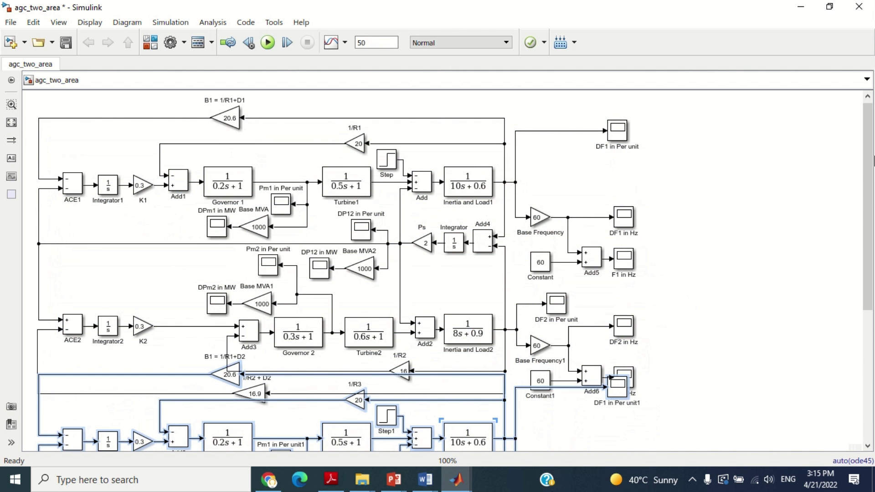
drag(872, 160, 873, 290)
drag(460, 222, 462, 291)
click(681, 238)
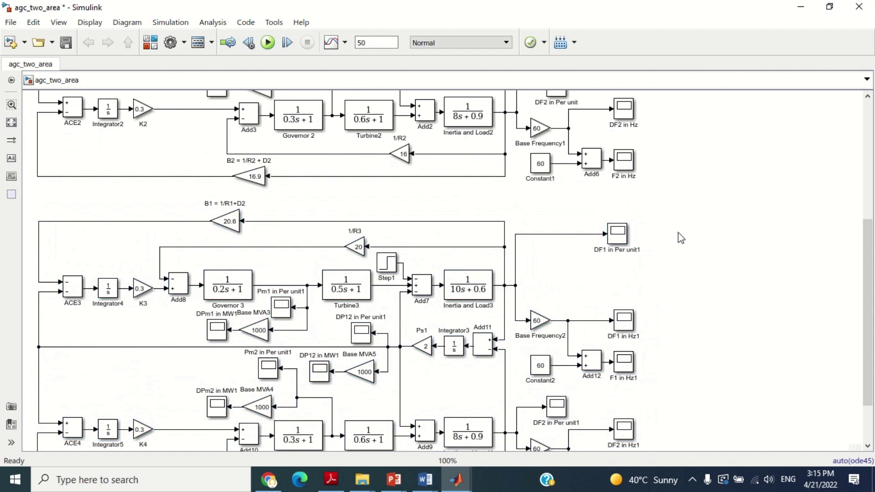
scroll(681, 238, up, 5)
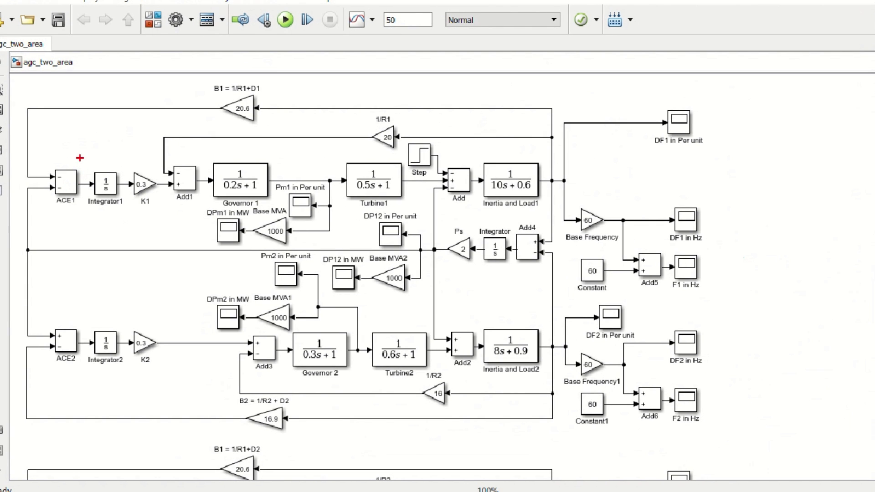
drag(80, 157, 166, 211)
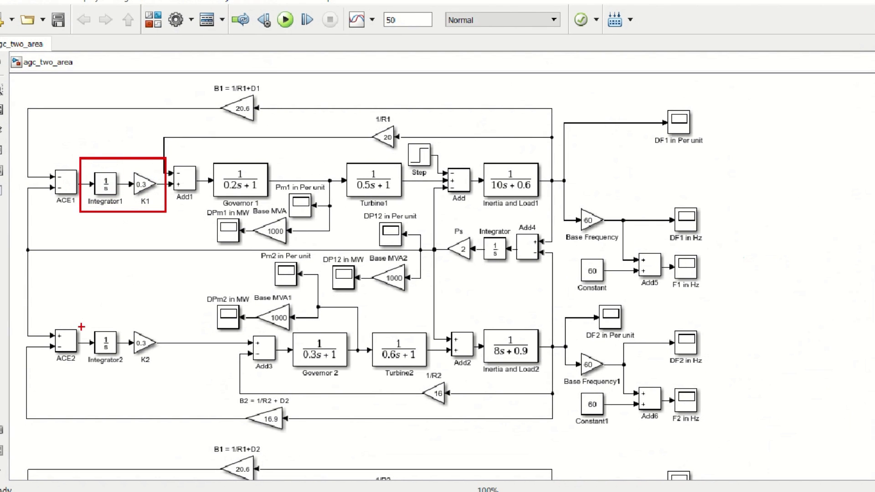
drag(81, 319, 166, 372)
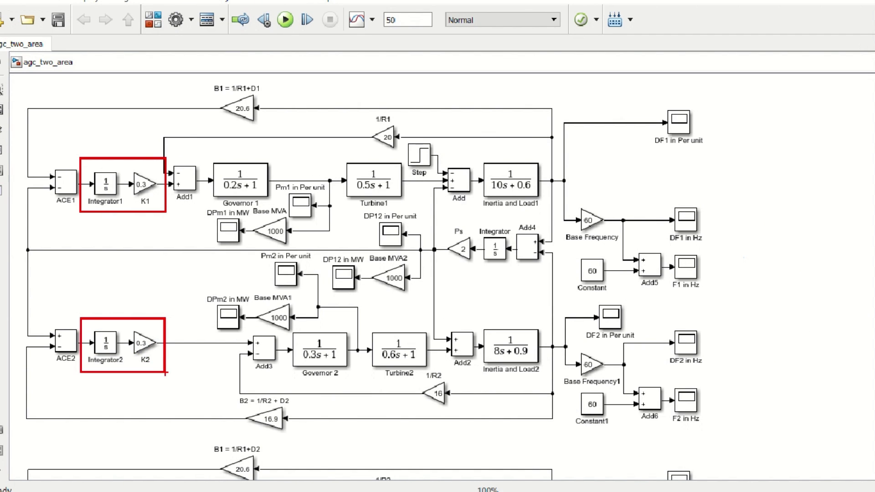
drag(440, 217, 517, 276)
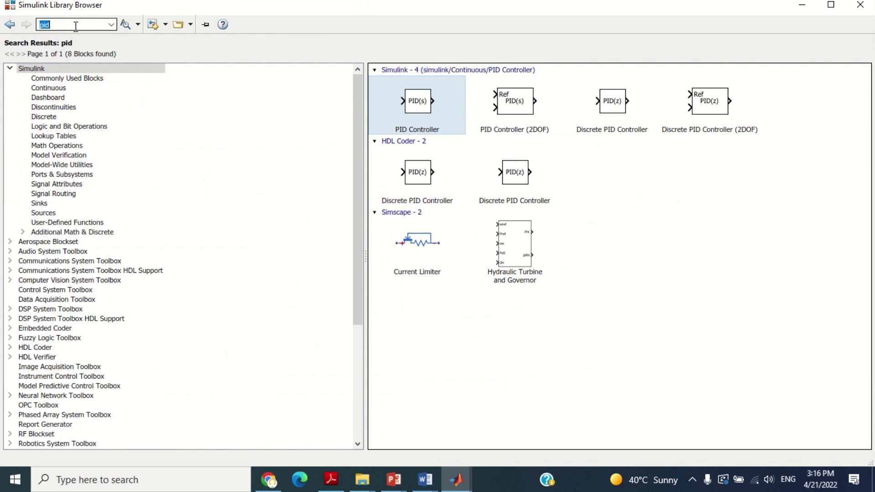
Add a continuous PID Controller block from the library to the original model, placing it above Integrator1.
click(421, 103)
right_click(421, 103)
click(451, 112)
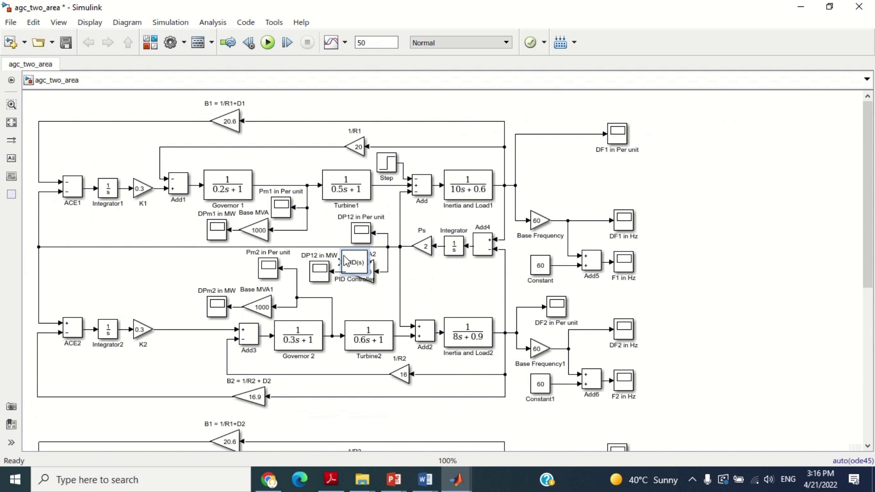
drag(345, 262, 114, 148)
Replace Integrator1 and gain K1 with the PID Controller block, connected between ACE1 and Add1.
click(108, 194)
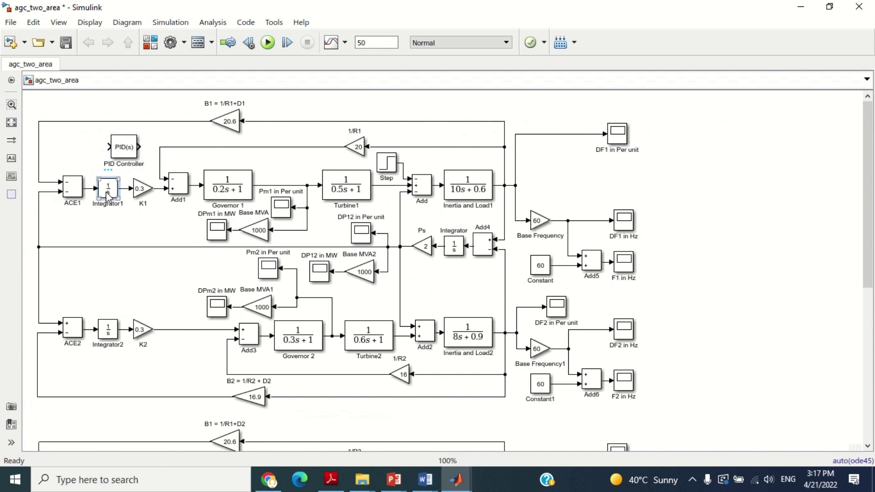
key(Delete)
click(141, 189)
key(Delete)
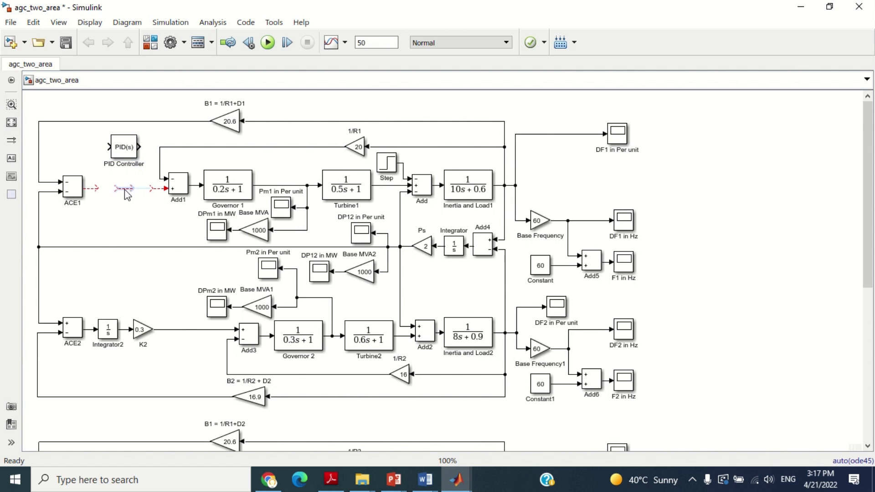
click(126, 155)
drag(125, 155, 119, 188)
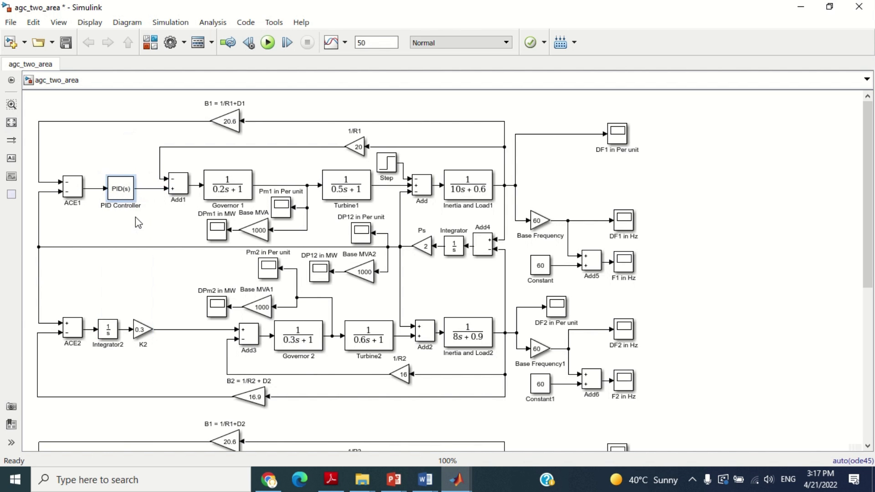
click(137, 219)
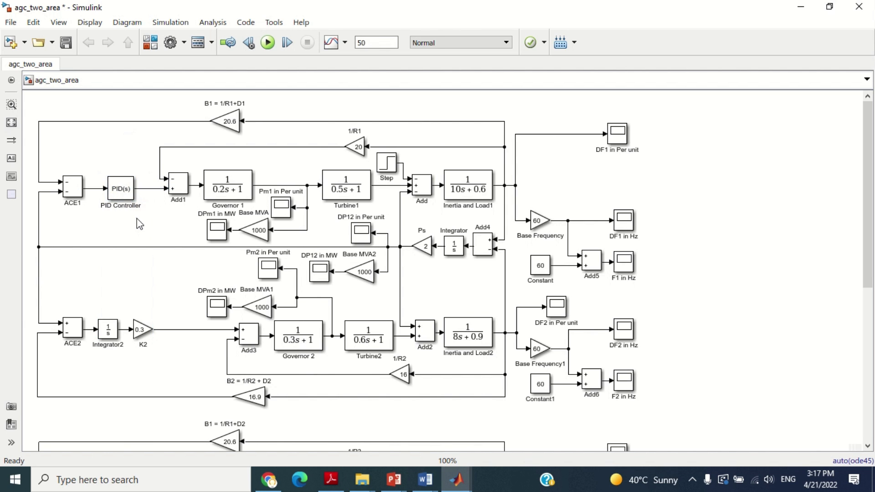
Copy the PID Controller block and paste the copy above the Integrator2 and K2 branch of area 2.
click(123, 192)
right_click(122, 188)
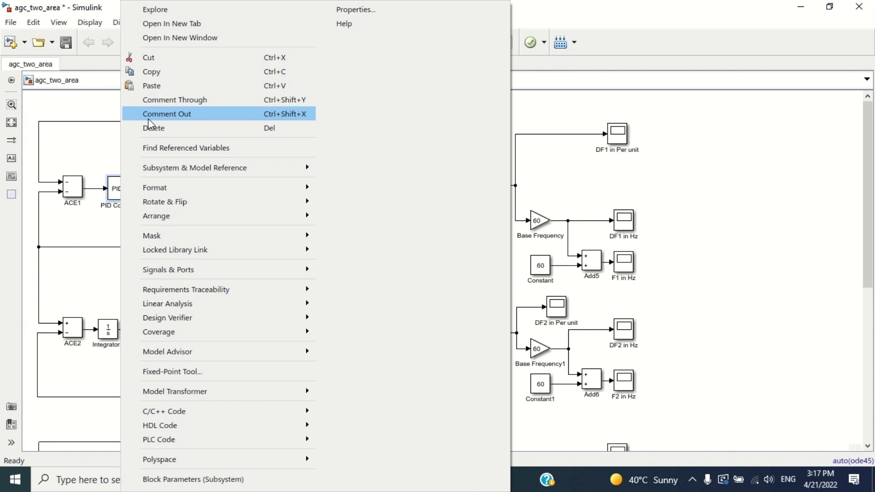
click(153, 72)
click(122, 287)
right_click(126, 291)
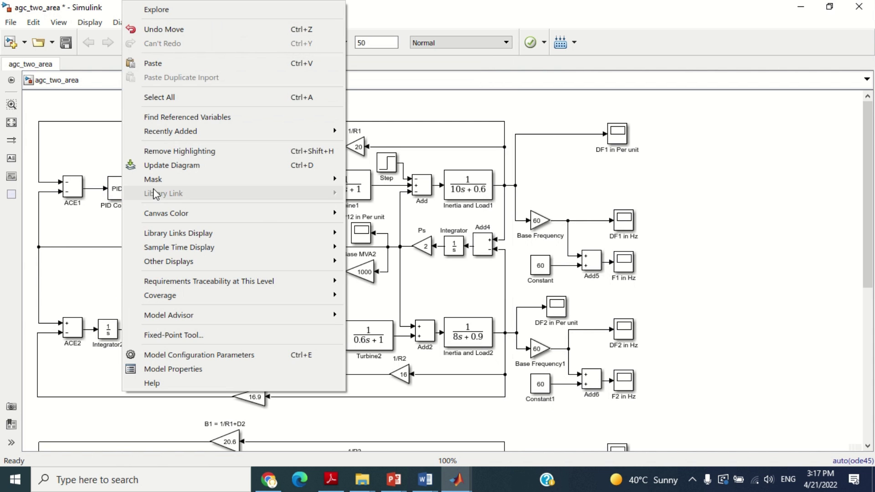
click(155, 63)
Replace Integrator2 and K2 with the pasted PID Controller between ACE2 and Add3, and place another copy below the tie-line Integrator.
click(110, 335)
key(Delete)
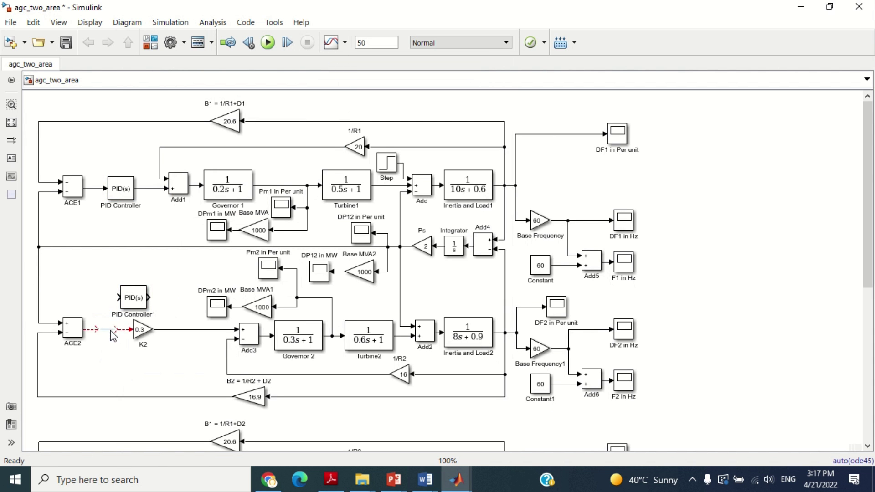
click(140, 330)
key(Delete)
click(133, 306)
drag(133, 308, 453, 286)
double_click(149, 295)
click(135, 288)
click(131, 330)
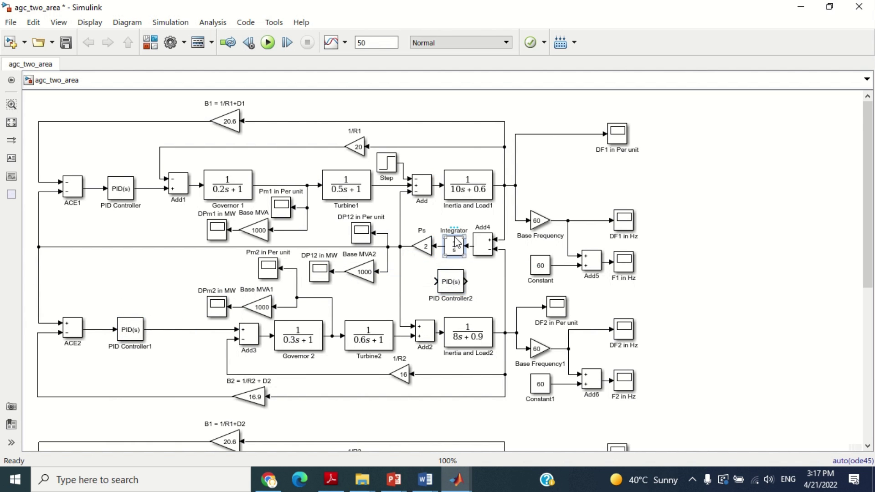
Delete the tie-line Integrator and the Ps gain block next to Add4.
double_click(423, 246)
click(595, 358)
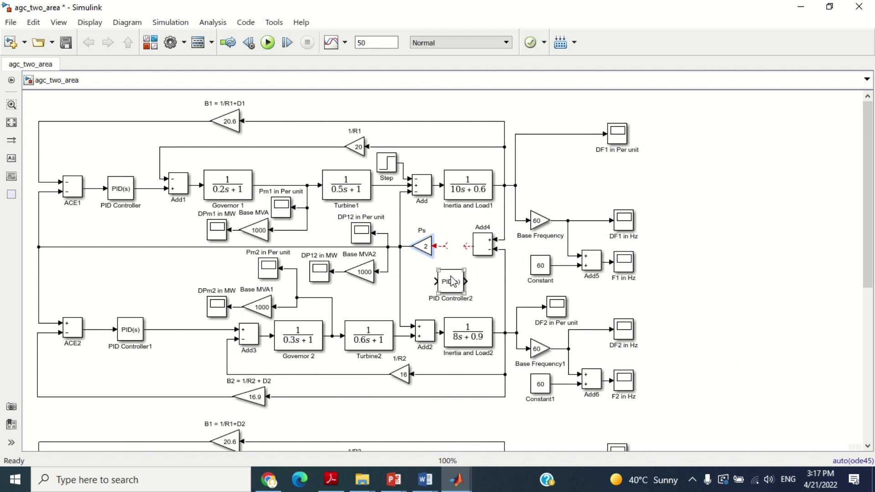
key(Delete)
Rotate the third PID Controller by 180 degrees and insert it between the Add4 output and the tie-line signal.
click(451, 285)
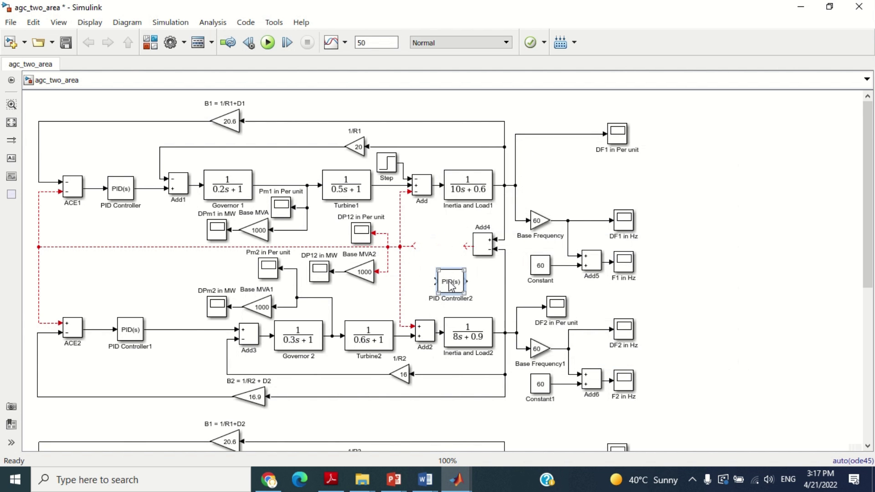
right_click(452, 285)
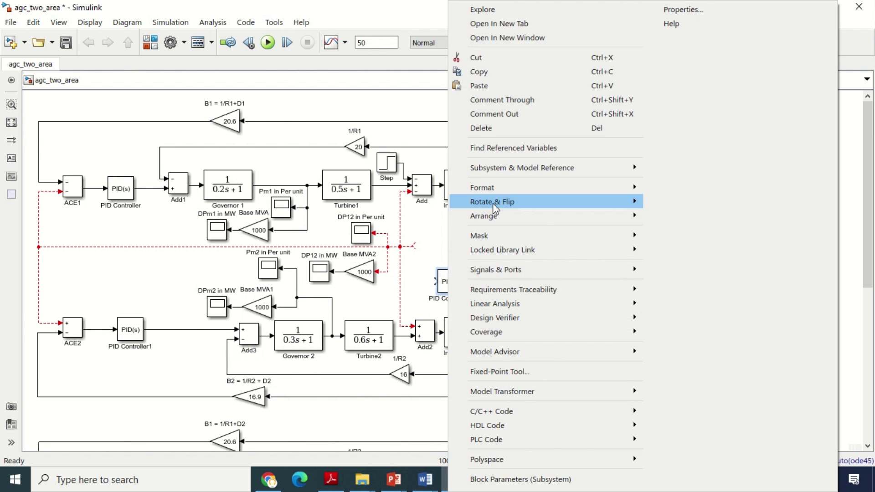
mouse_move(515, 209)
click(680, 204)
right_click(453, 284)
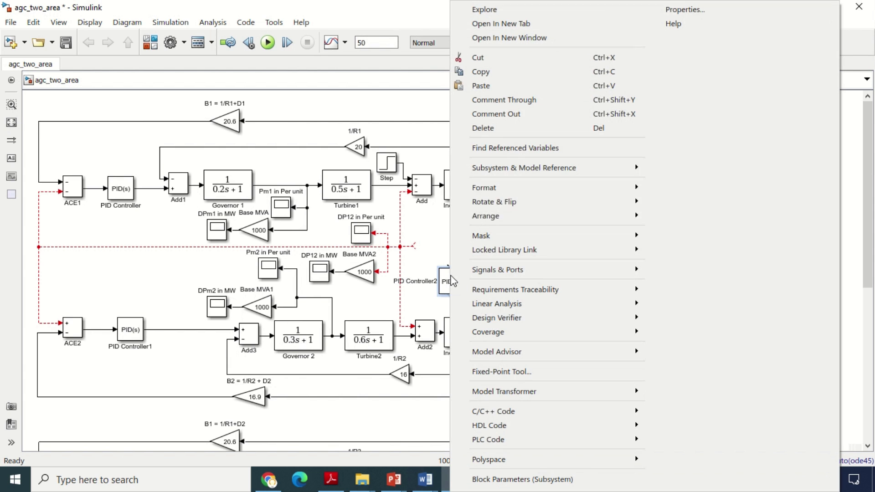
click(680, 203)
drag(450, 282, 438, 245)
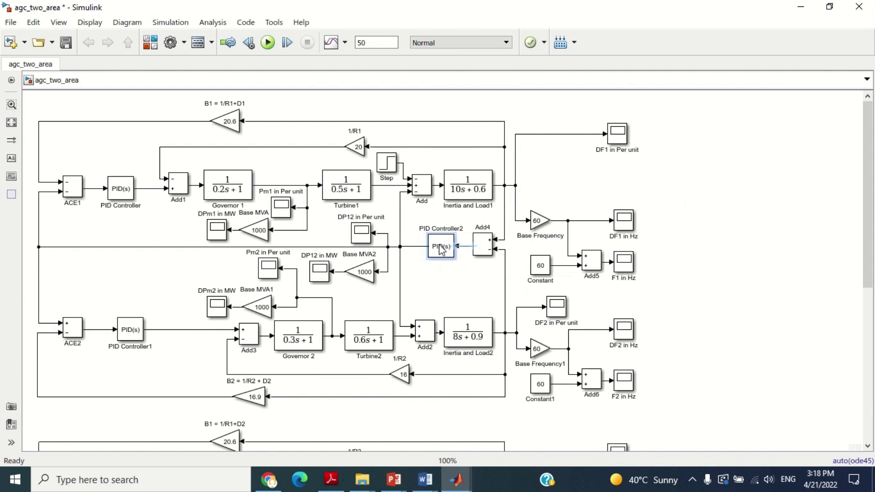
click(451, 286)
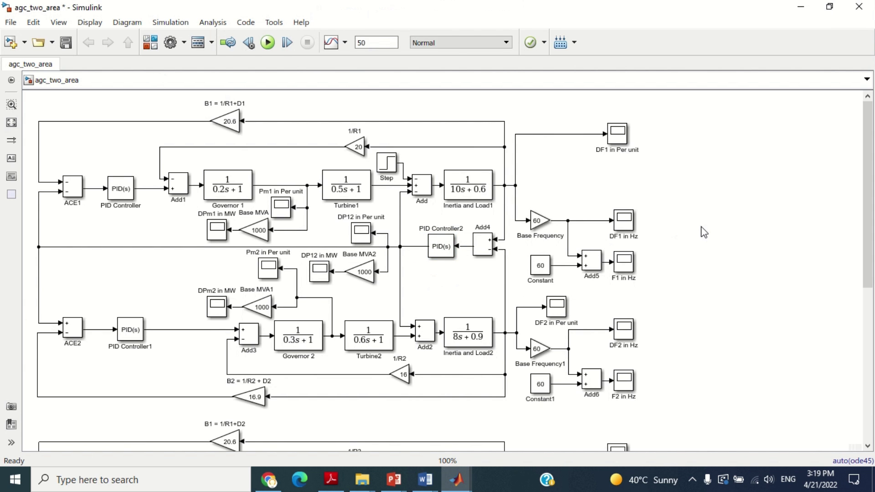
Add a Mux block from the Commonly Used Blocks library beyond the area 1 frequency scopes of the original model.
click(150, 42)
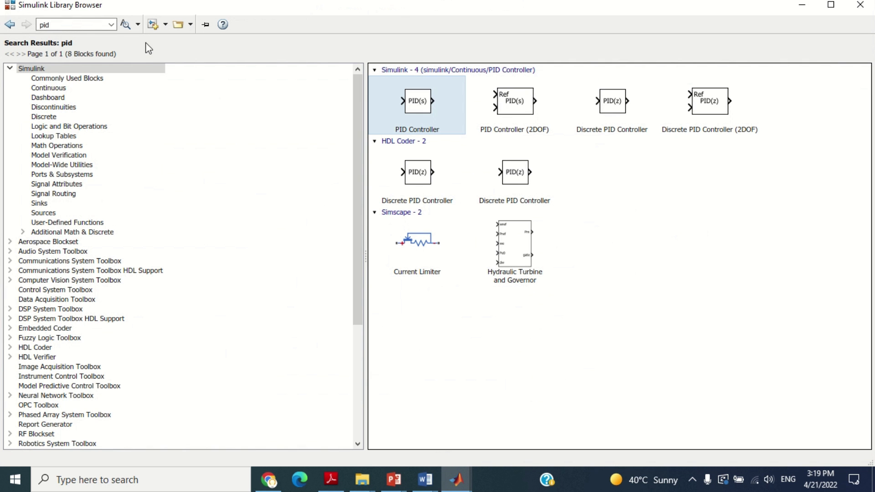
click(68, 78)
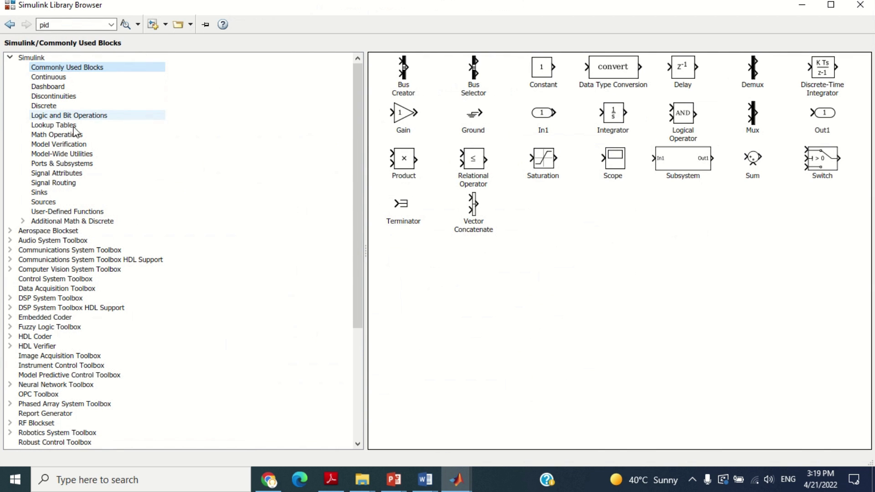
click(753, 122)
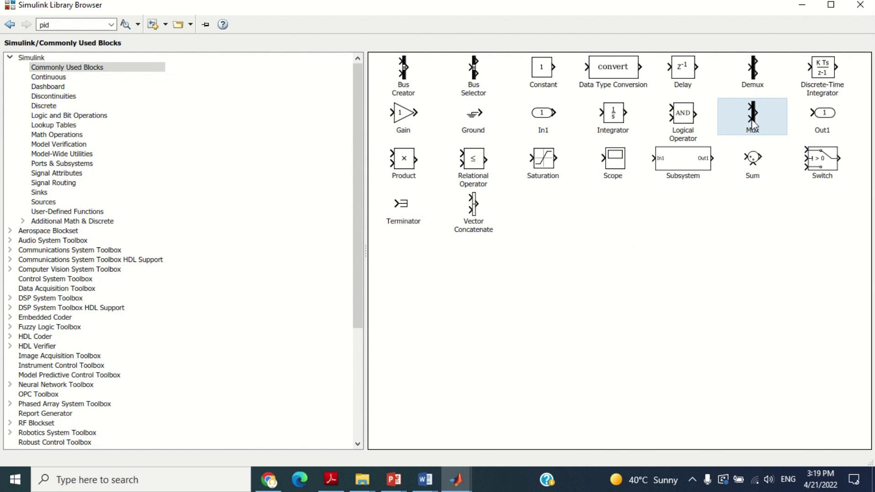
right_click(758, 122)
click(766, 124)
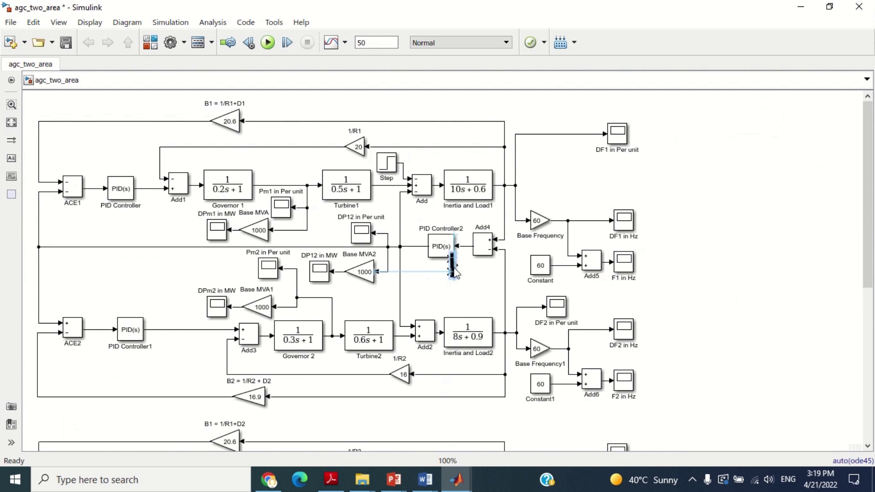
drag(445, 267, 750, 248)
Connect the Add5 output to the Mux's first input, moving the F1 in Hz and DF1 in Hz scopes to clear space.
drag(629, 265, 657, 265)
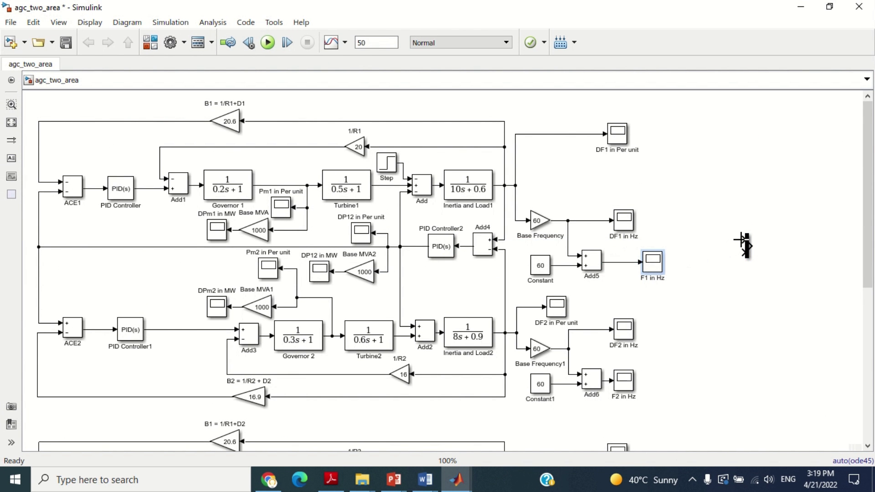
drag(744, 239, 625, 263)
drag(623, 224, 623, 204)
click(680, 240)
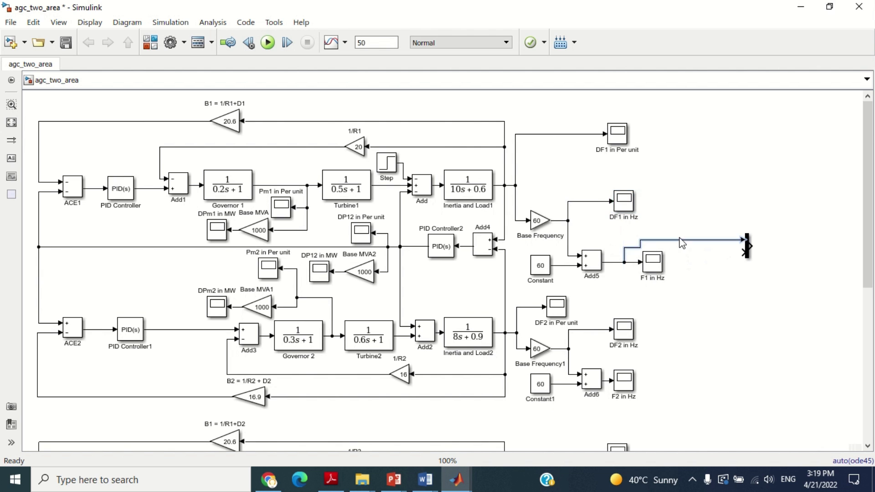
Connect the Mux's second input to the Add12 output in the duplicated model, shifting the F1 in Hz1 scope outward.
scroll(637, 253, down, 3)
drag(743, 114, 669, 405)
drag(868, 248, 867, 314)
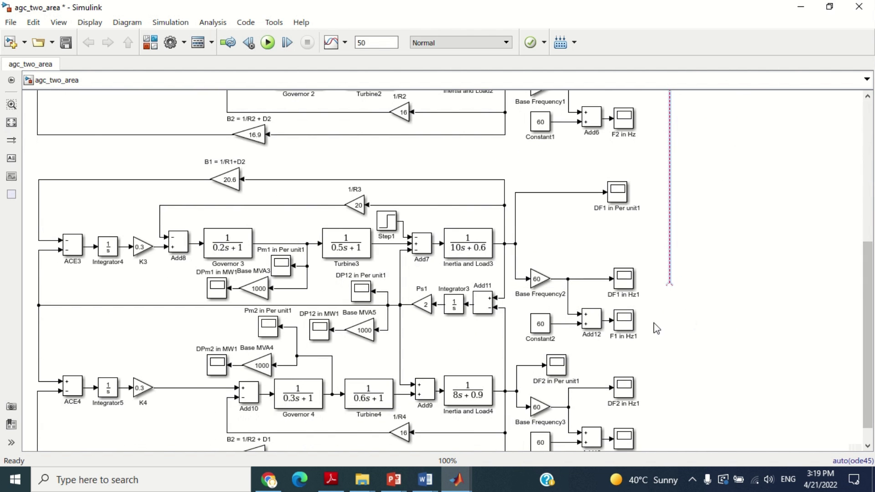
drag(627, 322, 668, 321)
drag(669, 284, 646, 320)
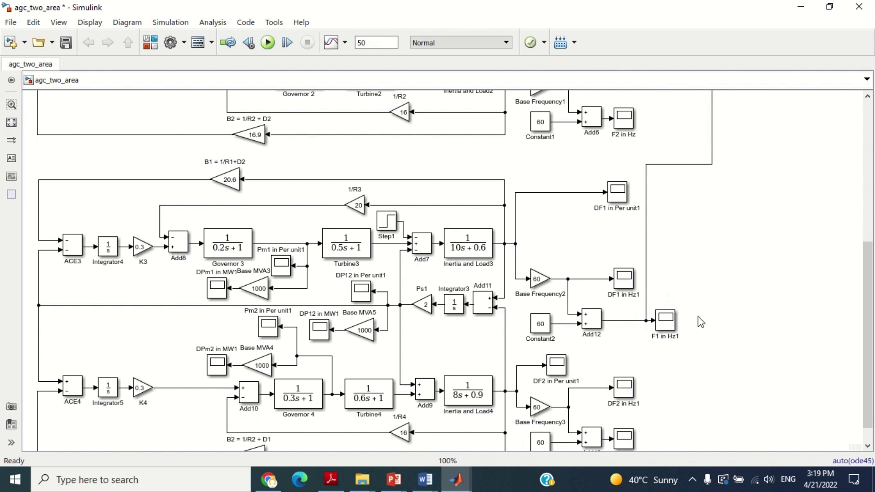
Copy the DF1 in Hz scope and connect the copy to the Mux output.
drag(870, 283, 872, 141)
click(629, 198)
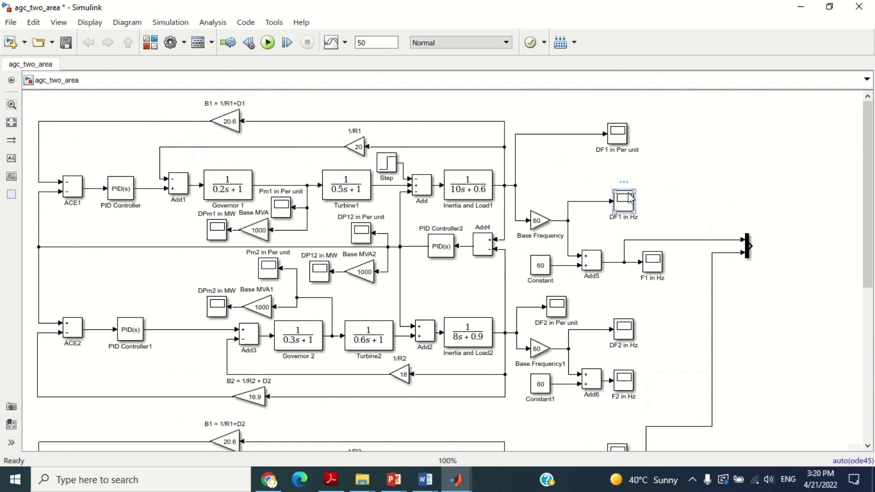
drag(629, 198, 777, 254)
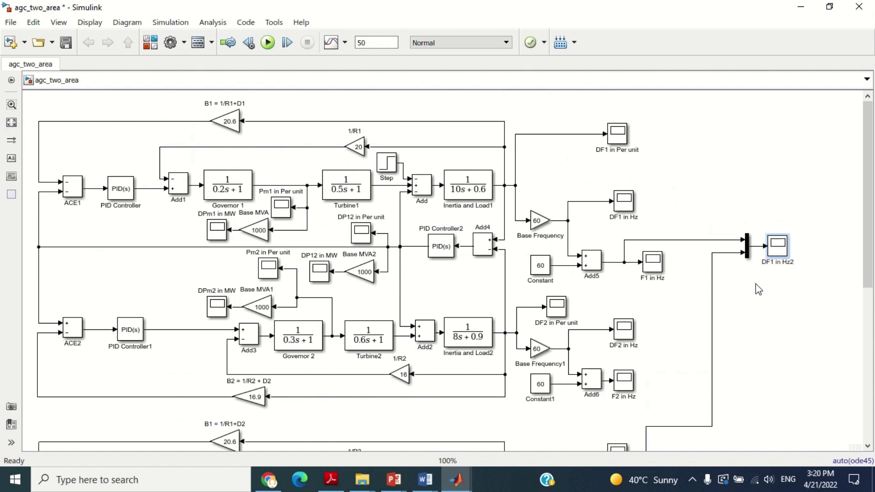
Rename the scope on the Mux output as "combined response".
text(combine)
key(Delete)
key(Delete)
key(Delete)
text(response)
key(Delete)
key(Delete)
key(Delete)
key(Delete)
key(Delete)
key(Delete)
key(Delete)
Copy the Mux beside the original model's area 2 scopes and connect its first input to the Add6 output, shifting the F2 in Hz scope outward.
scroll(791, 296, down, 3)
click(747, 184)
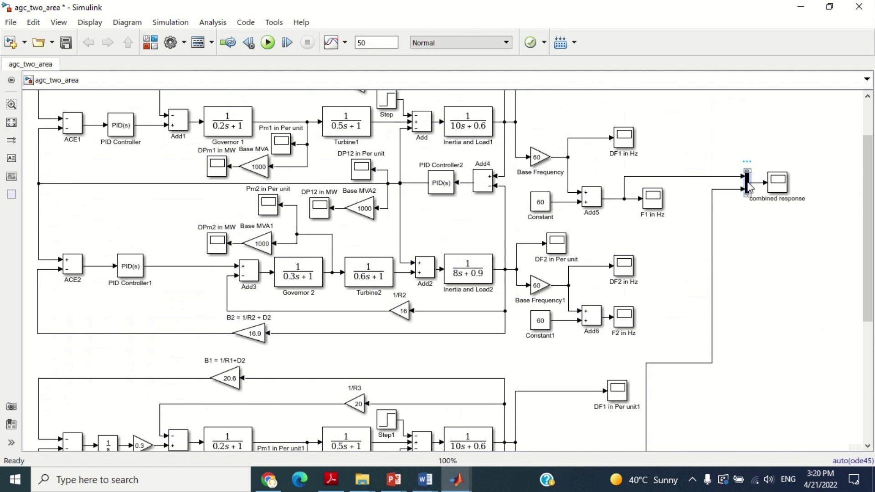
drag(748, 185, 759, 319)
drag(623, 317, 646, 318)
drag(753, 307, 619, 318)
drag(757, 316, 758, 304)
Connect the area 2 Mux's second input to the Add13 output in the duplicated model, shifting the F2 in Hz1 scope outward.
drag(868, 232, 874, 278)
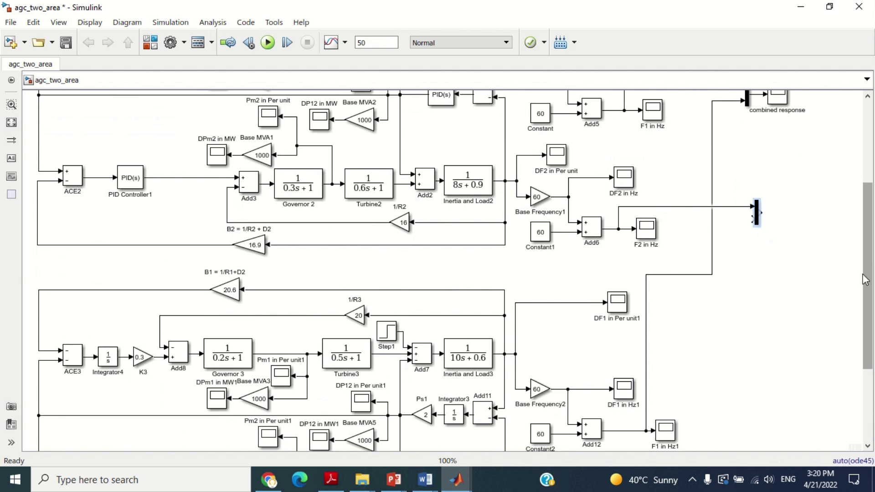
scroll(871, 277, down, 5)
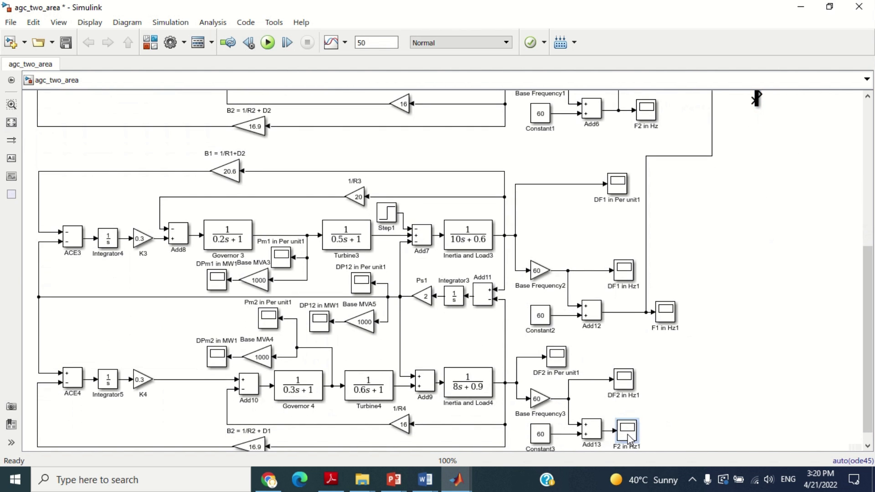
drag(624, 428, 681, 429)
mouse_move(753, 100)
mouse_down()
mouse_move(736, 199)
mouse_move(656, 430)
mouse_up()
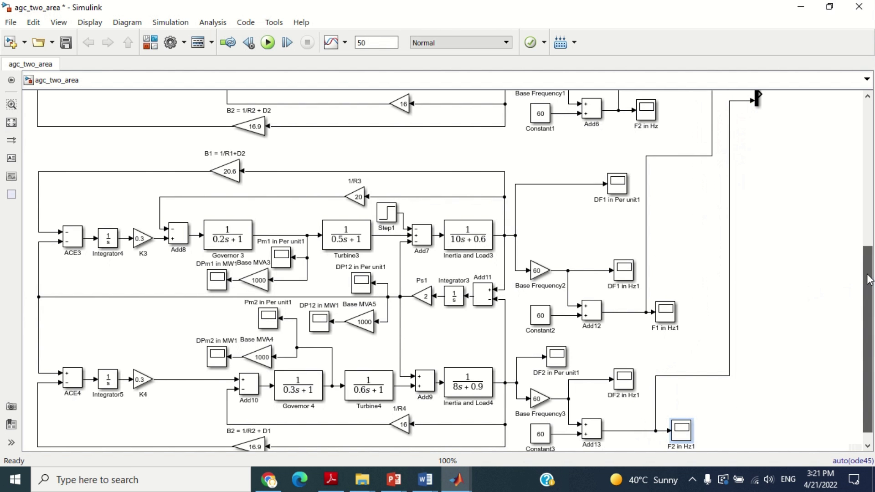
Copy the combined response scope and connect the copy to the area 2 Mux output.
drag(869, 279, 869, 148)
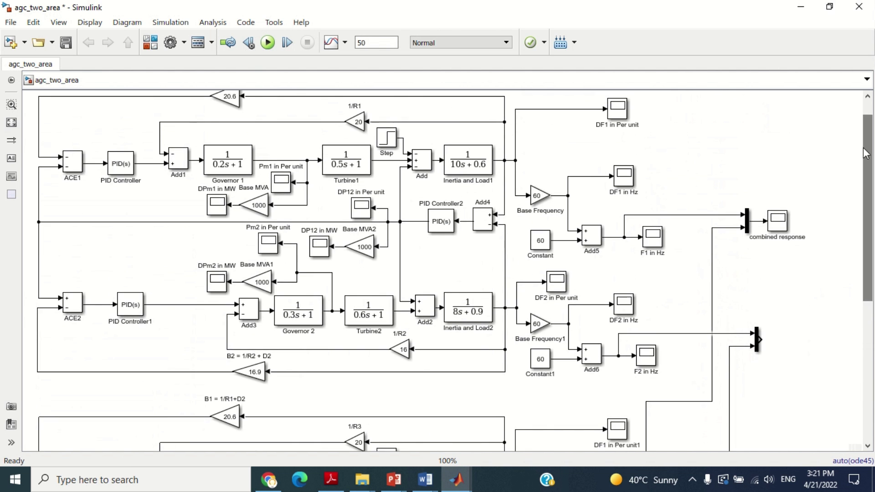
click(781, 222)
key(ctrl+c)
key(ctrl+v)
drag(792, 230, 802, 343)
click(769, 340)
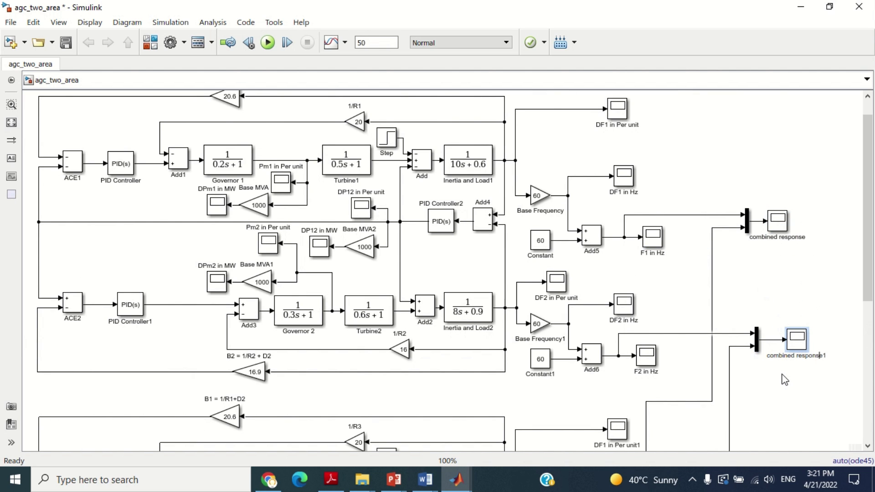
Rename the area 2 comparison scope as "combined response area 2" and the area 1 one as "combined response area 1".
key(Return)
click(787, 230)
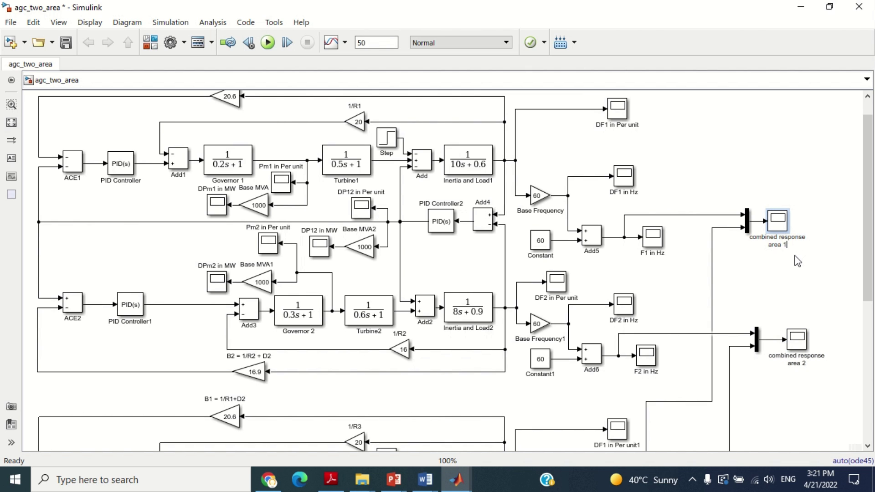
click(780, 278)
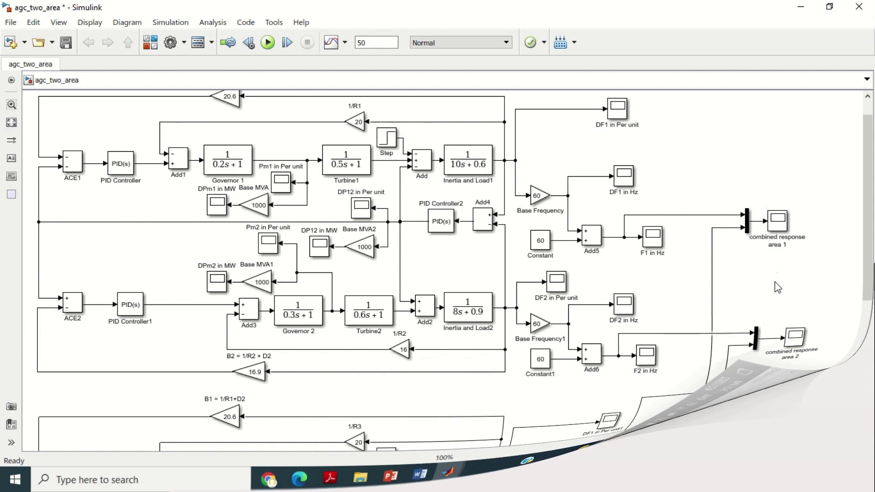